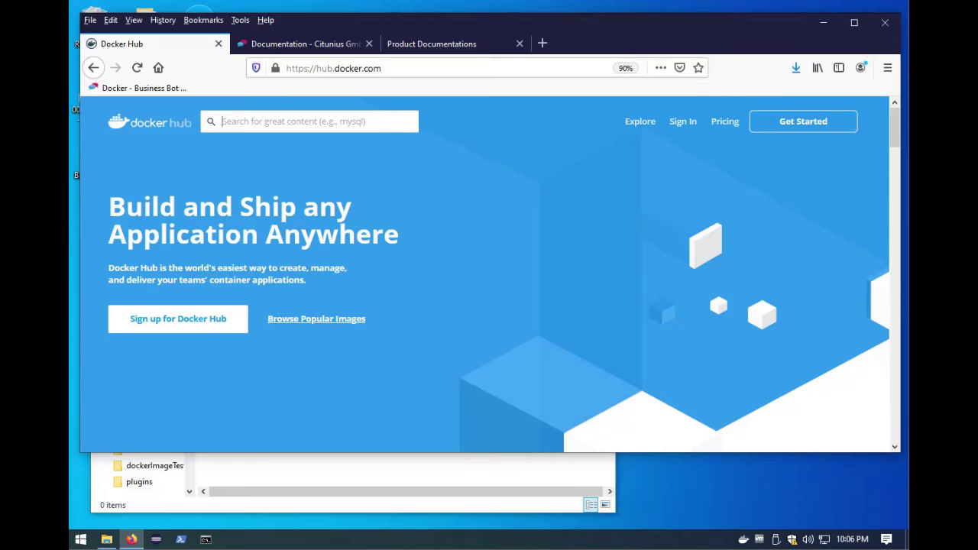
Search Docker Hub for "citunius" and look through the listed container images.
{"action": "left_click", "coordinate": [221, 121]}
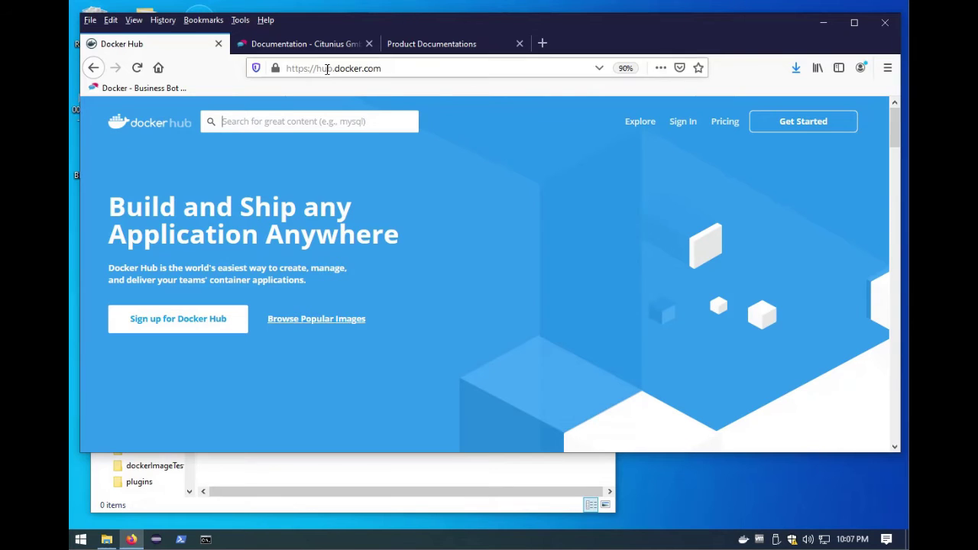
{"action": "left_click", "coordinate": [369, 76]}
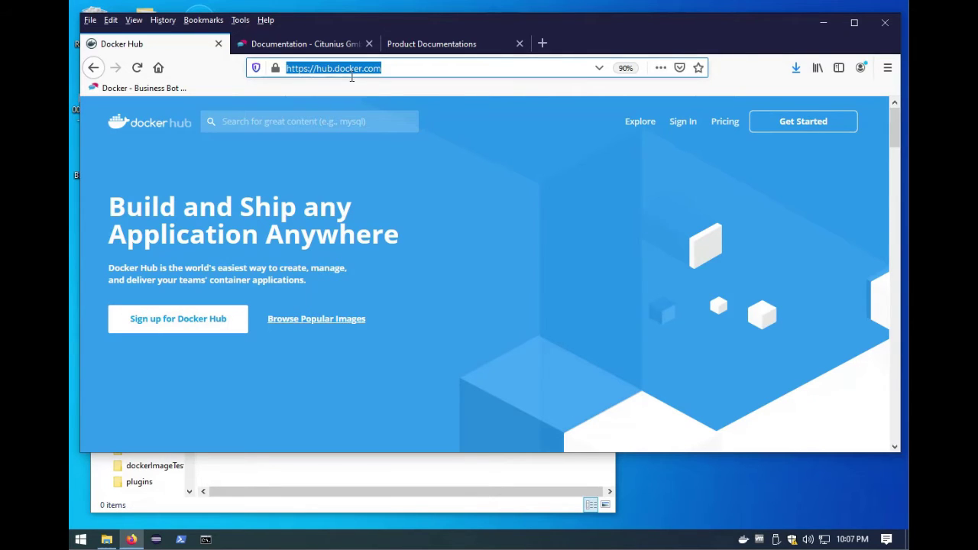
{"action": "left_click", "coordinate": [299, 117]}
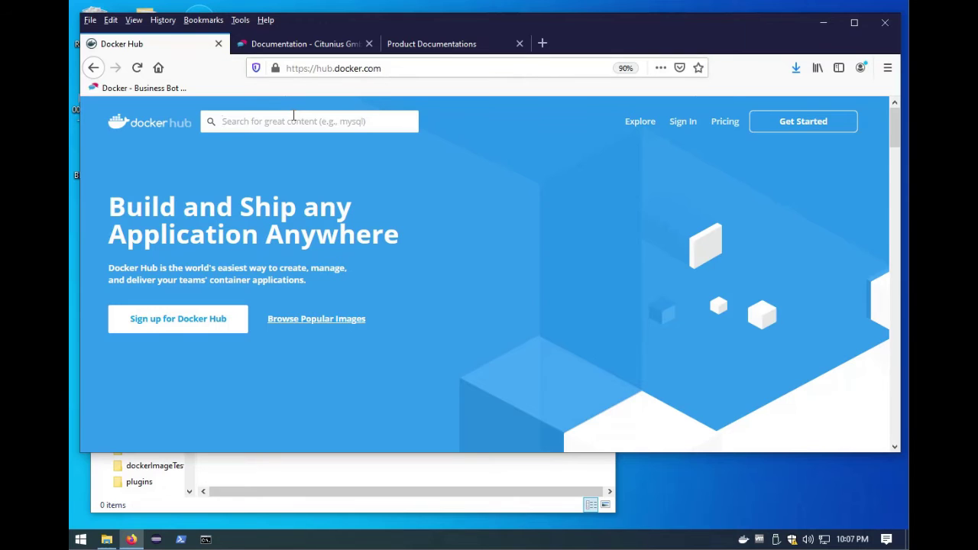
{"action": "type", "text": "citunius"}
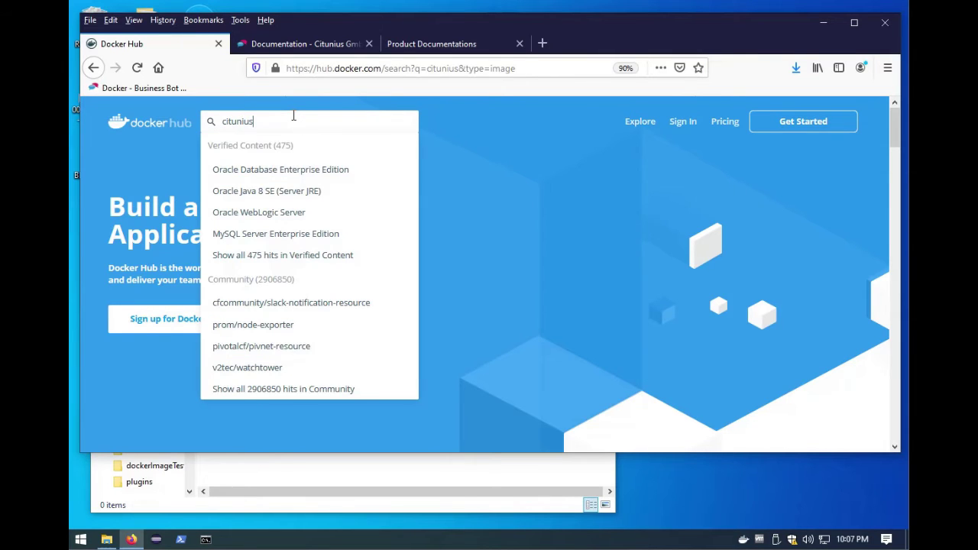
{"action": "key", "text": "Return"}
{"action": "scroll", "coordinate": [386, 232], "scroll_direction": "down", "scroll_amount": 2}
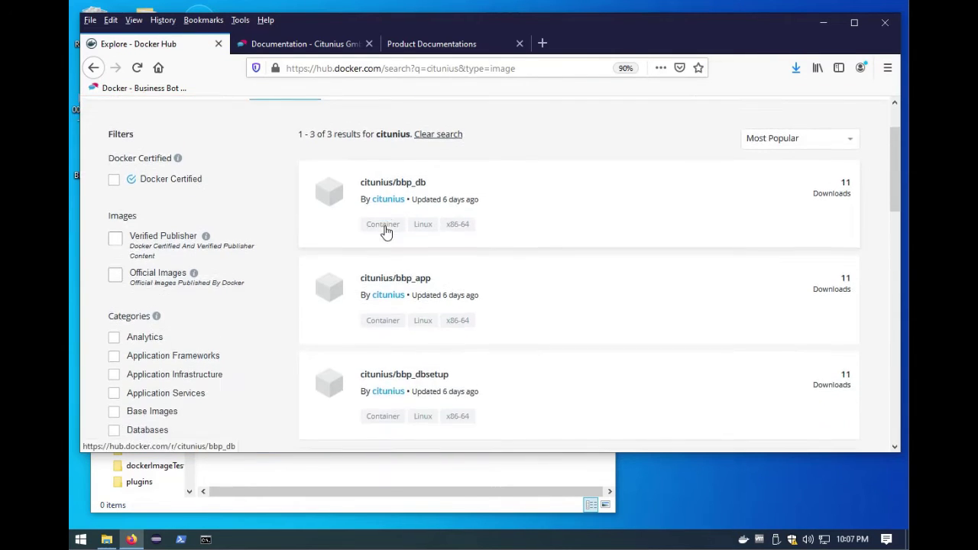
{"action": "scroll", "coordinate": [386, 232], "scroll_direction": "down", "scroll_amount": 1}
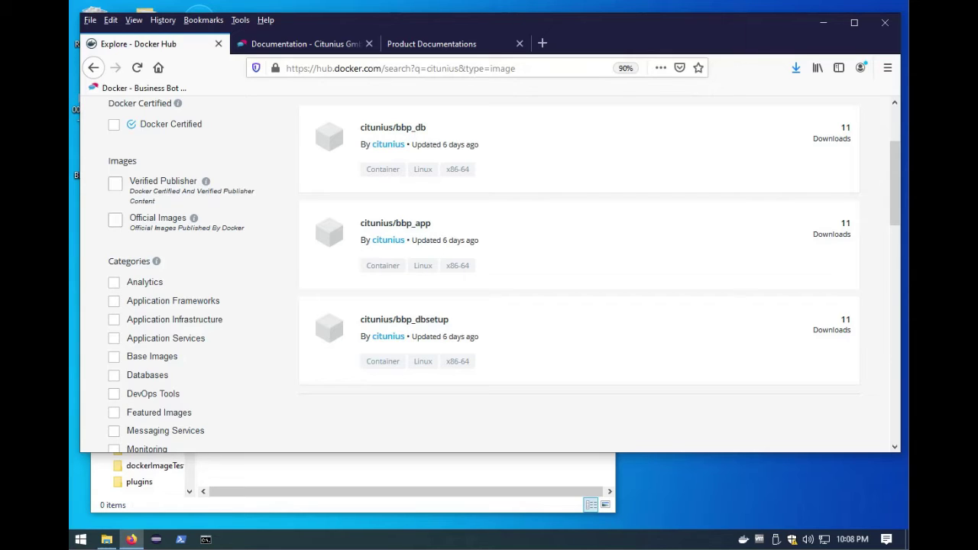
Find the Business Bot Platform Community Edition entry on the Citunius documentation page.
{"action": "left_click", "coordinate": [341, 46]}
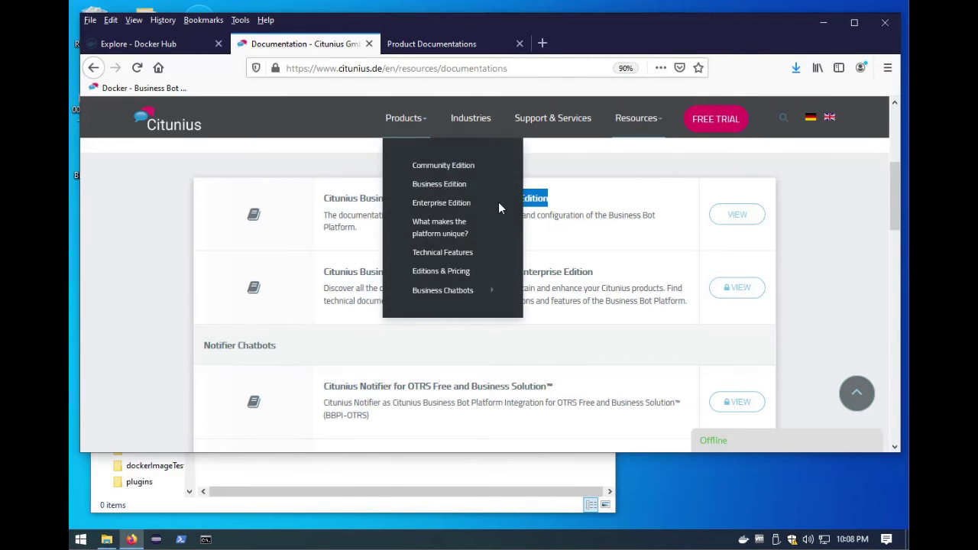
{"action": "mouse_move", "coordinate": [640, 120]}
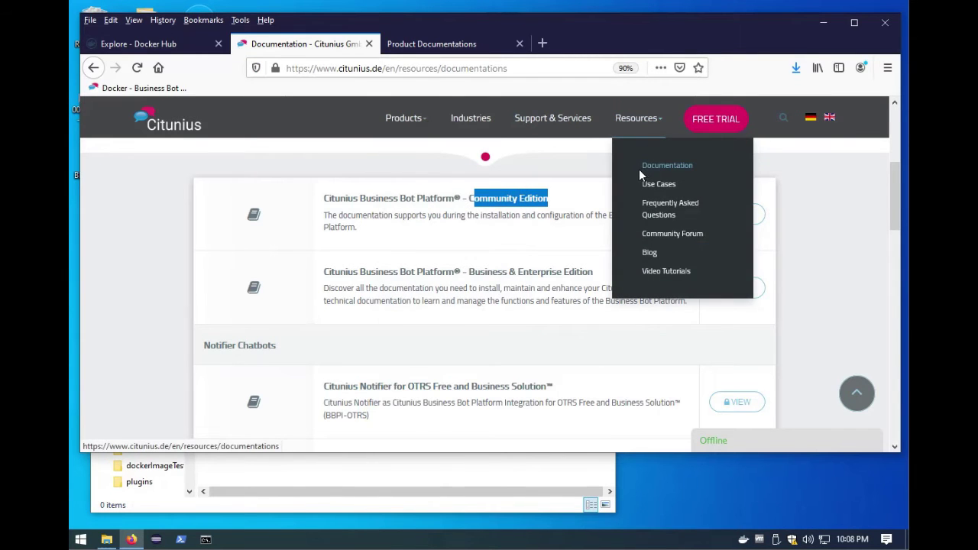
{"action": "left_click", "coordinate": [475, 200]}
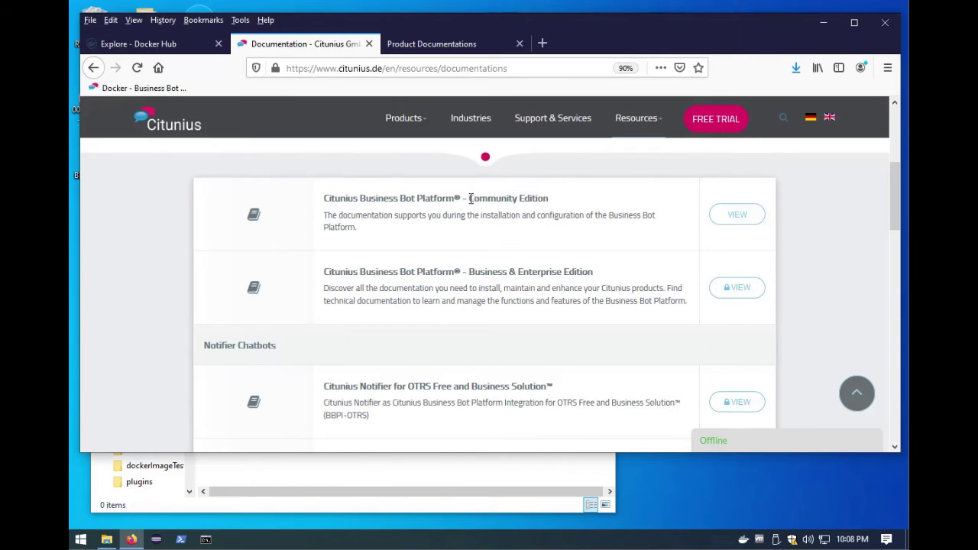
{"action": "left_click_drag", "start_coordinate": [468, 199], "coordinate": [558, 205]}
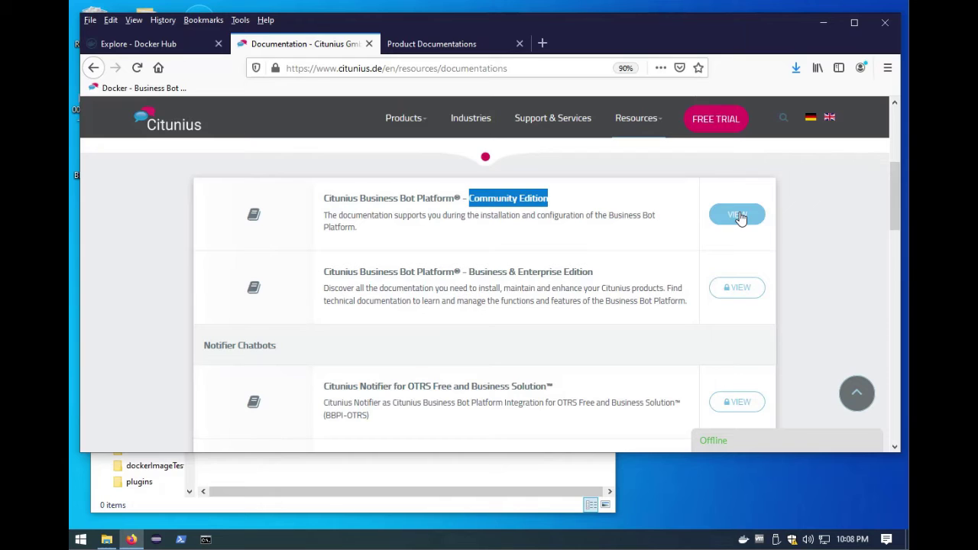
Save docker-compose.yml from the Community Edition Docker installation page into the BBP.Docker folder on the desktop.
{"action": "left_click", "coordinate": [425, 45]}
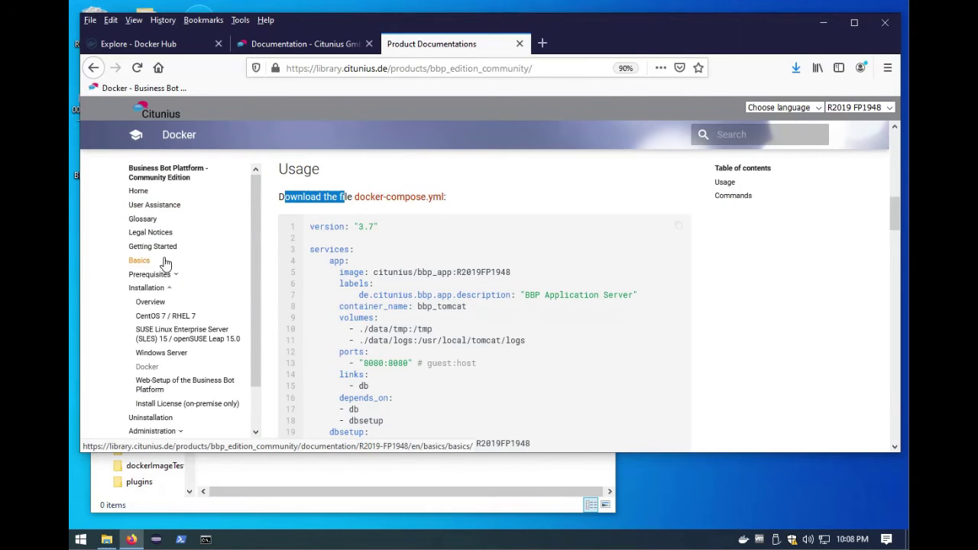
{"action": "scroll", "coordinate": [166, 273], "scroll_direction": "down", "scroll_amount": 1}
{"action": "scroll", "coordinate": [166, 273], "scroll_direction": "down", "scroll_amount": 1}
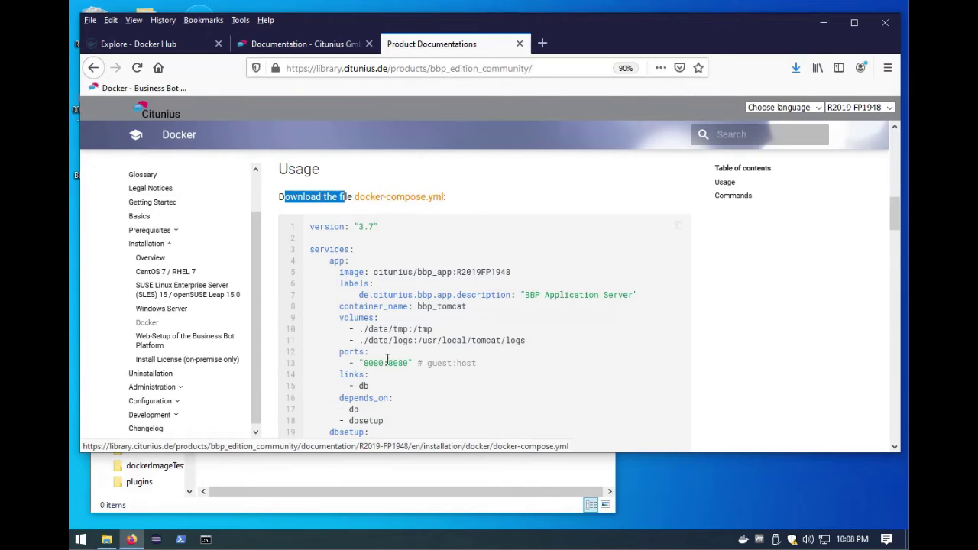
{"action": "left_click", "coordinate": [459, 197]}
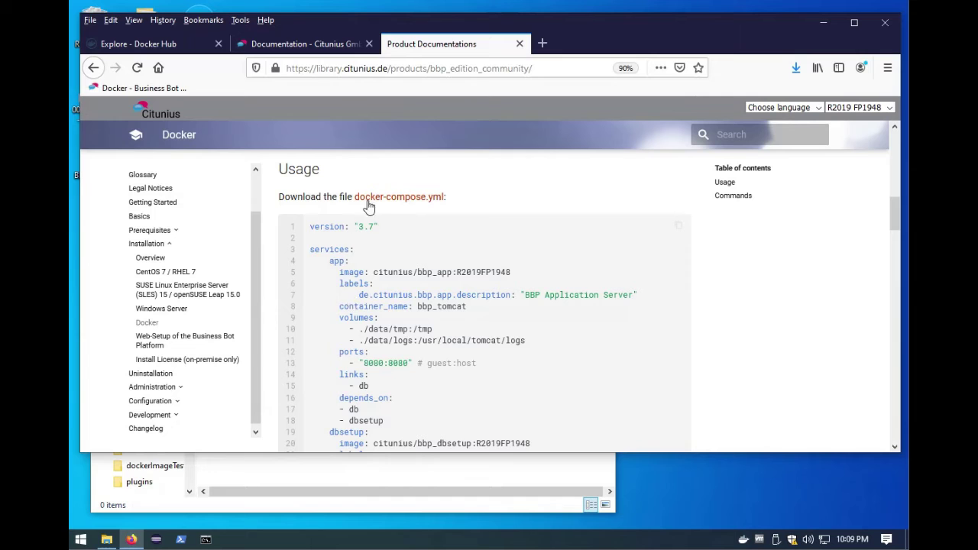
{"action": "right_click", "coordinate": [416, 197]}
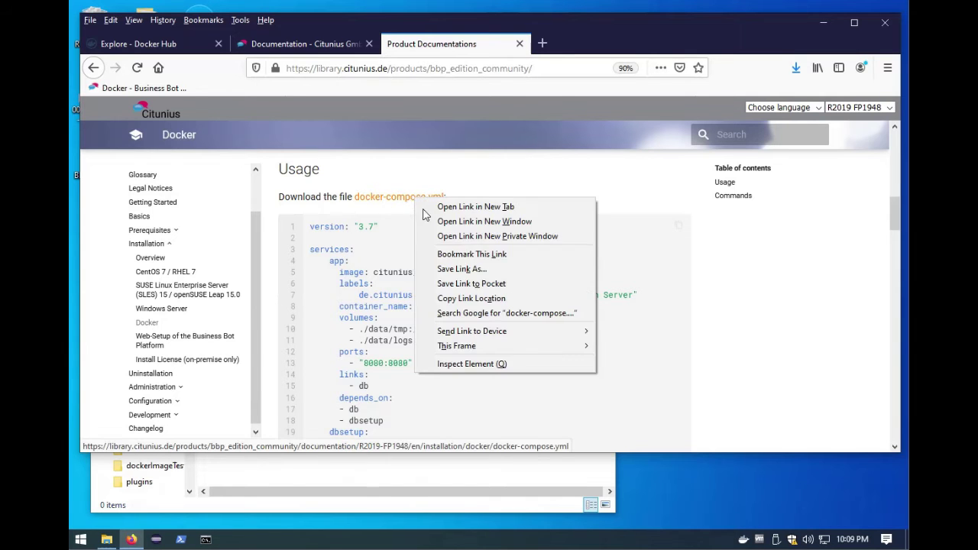
{"action": "left_click", "coordinate": [462, 269]}
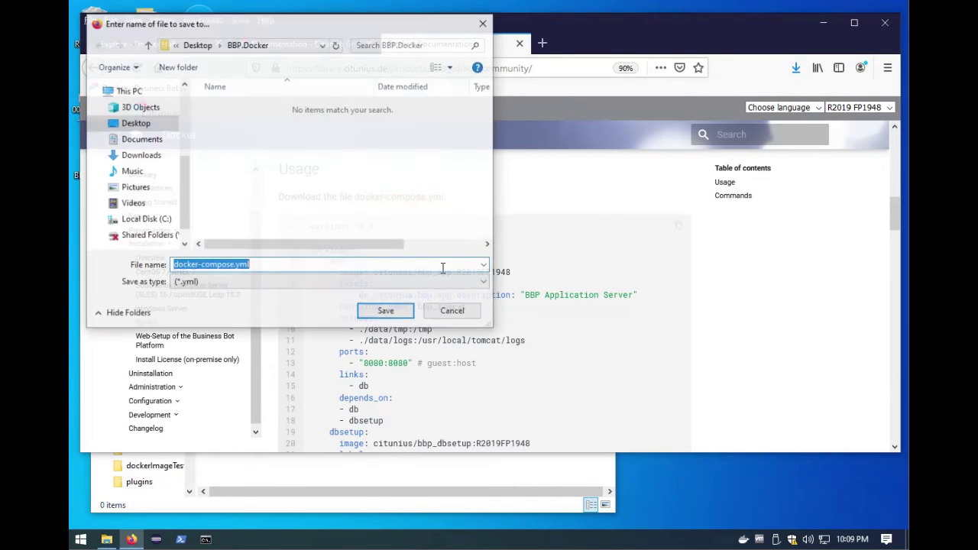
{"action": "left_click", "coordinate": [384, 312]}
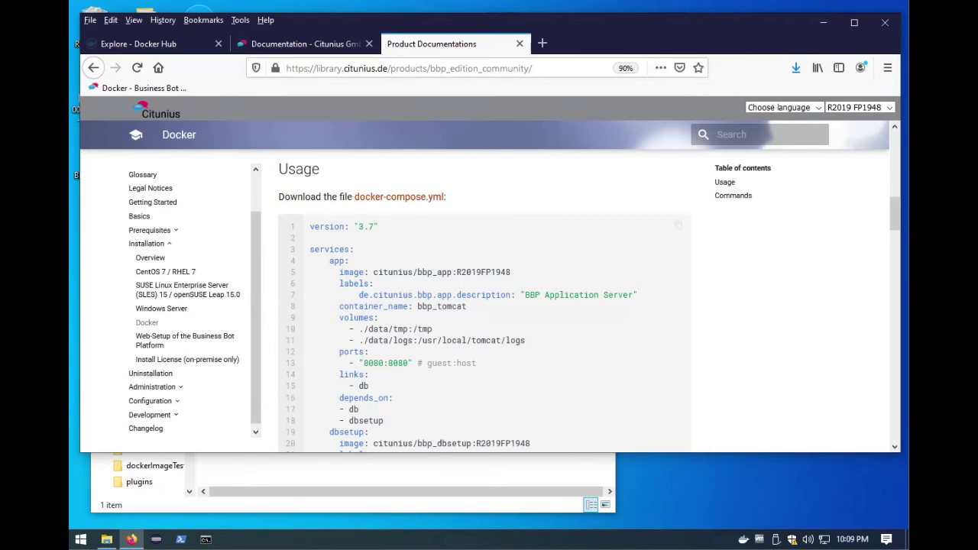
Open a Command Prompt and change to the directory C:\Users\Admin\Desktop\BBP.Docker.
{"action": "left_click", "coordinate": [206, 540]}
{"action": "left_click", "coordinate": [286, 217]}
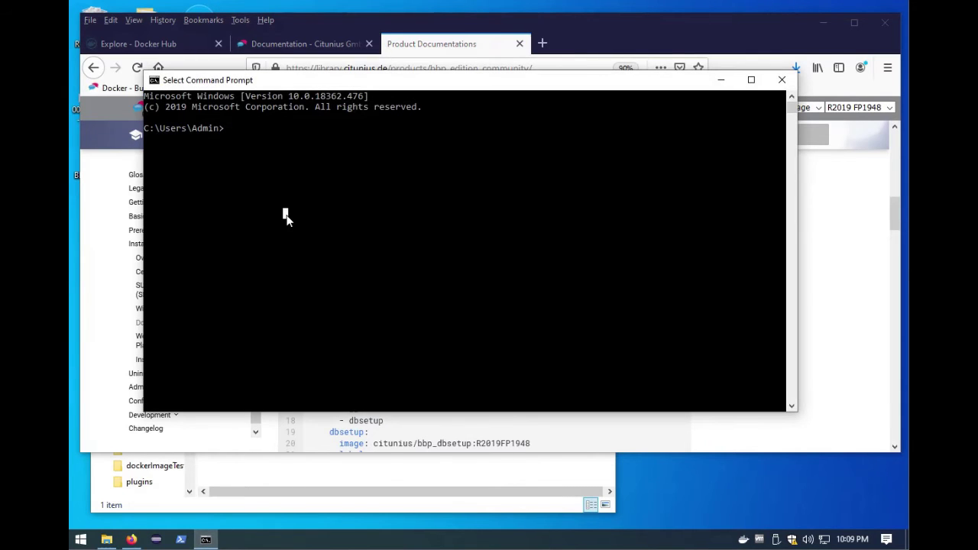
{"action": "type", "text": "cd"}
{"action": "type", "text": "C:\\Users\\Admin\\Desktop\\BBP.Docker"}
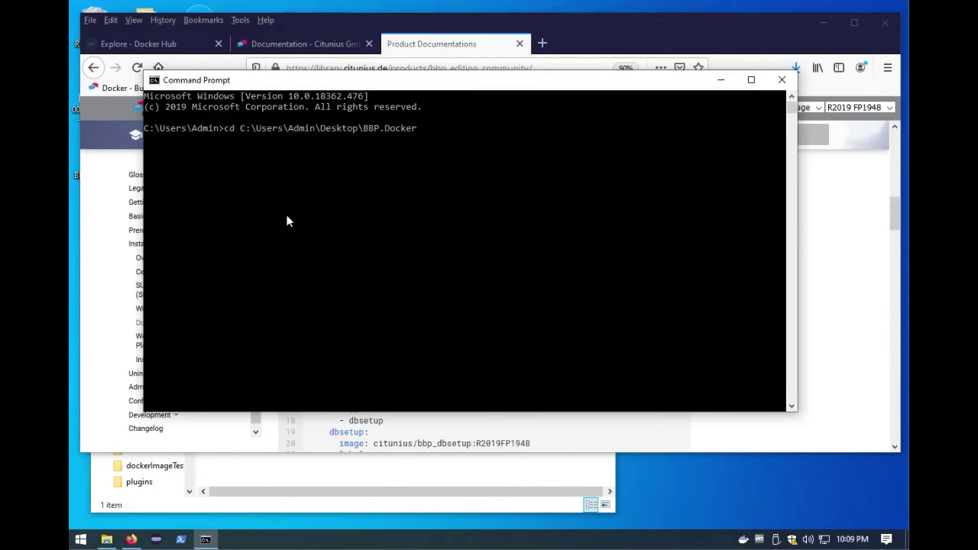
{"action": "key", "text": "Return"}
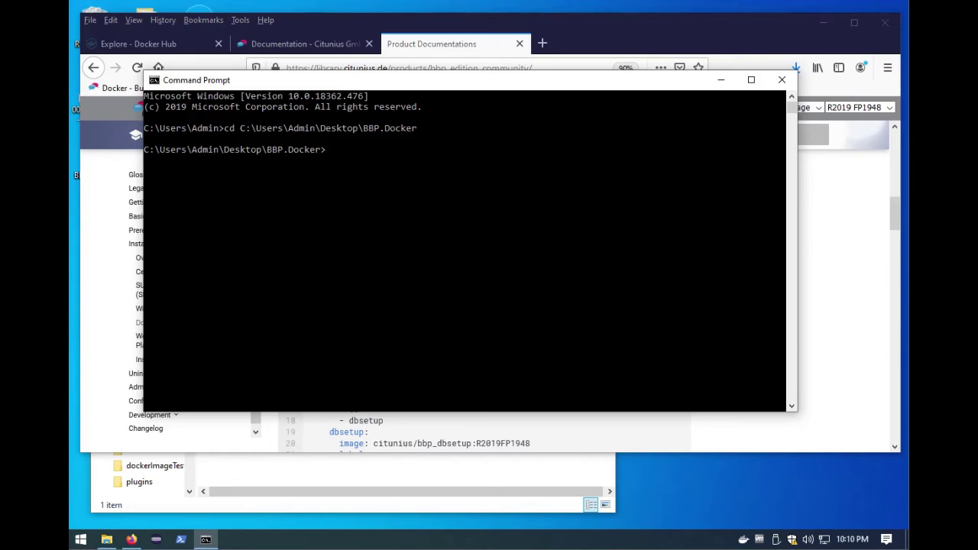
Start the Business Bot Platform containers from the BBP.Docker folder with docker-compose up.
{"action": "right_click", "coordinate": [304, 301]}
{"action": "left_click", "coordinate": [303, 301]}
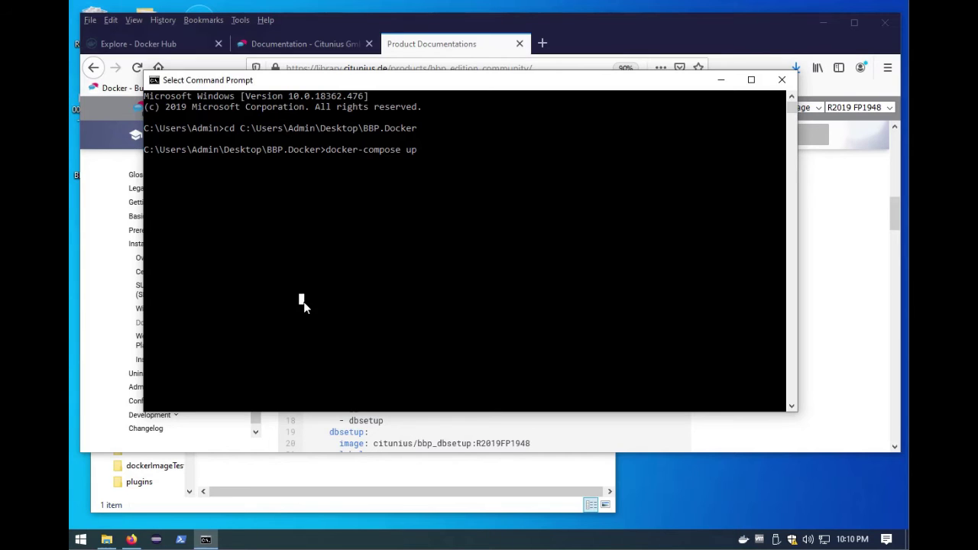
{"action": "right_click", "coordinate": [303, 301]}
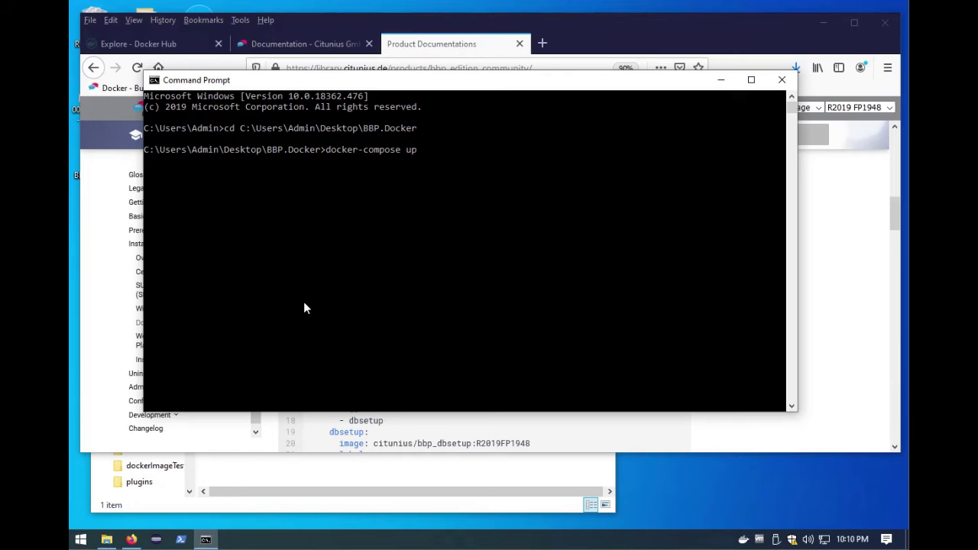
{"action": "key", "text": "Return"}
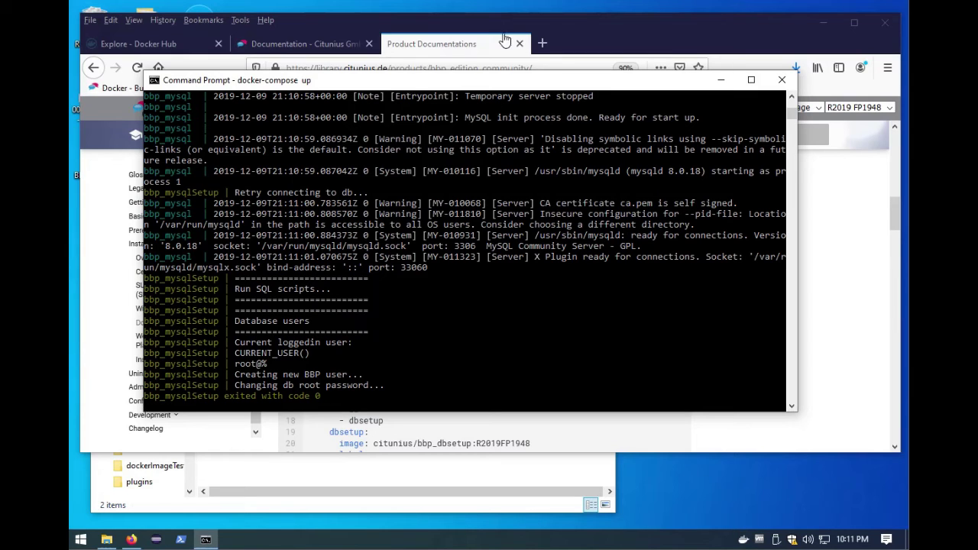
{"action": "left_click", "coordinate": [543, 44]}
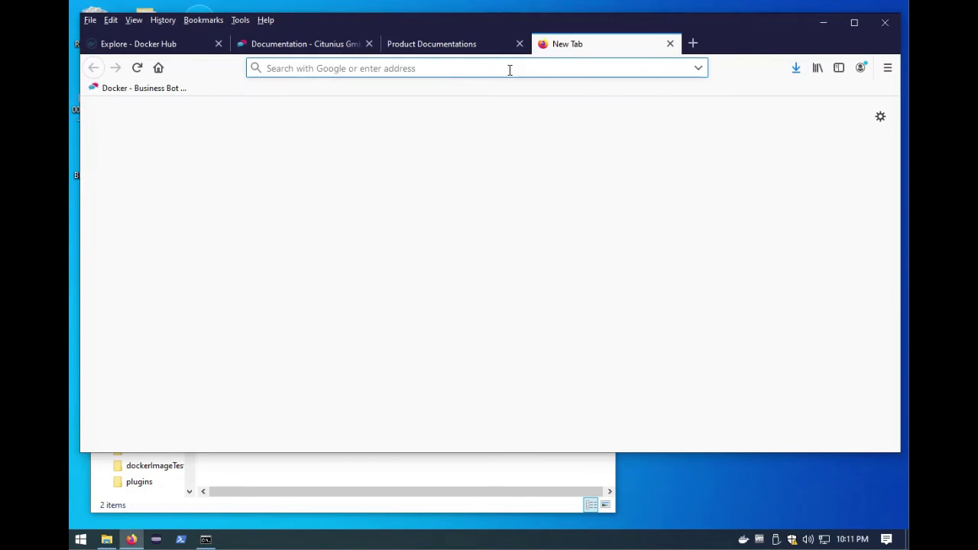
{"action": "type", "text": "http://localhost:8080/bbp/admin/"}
{"action": "key", "text": "Return"}
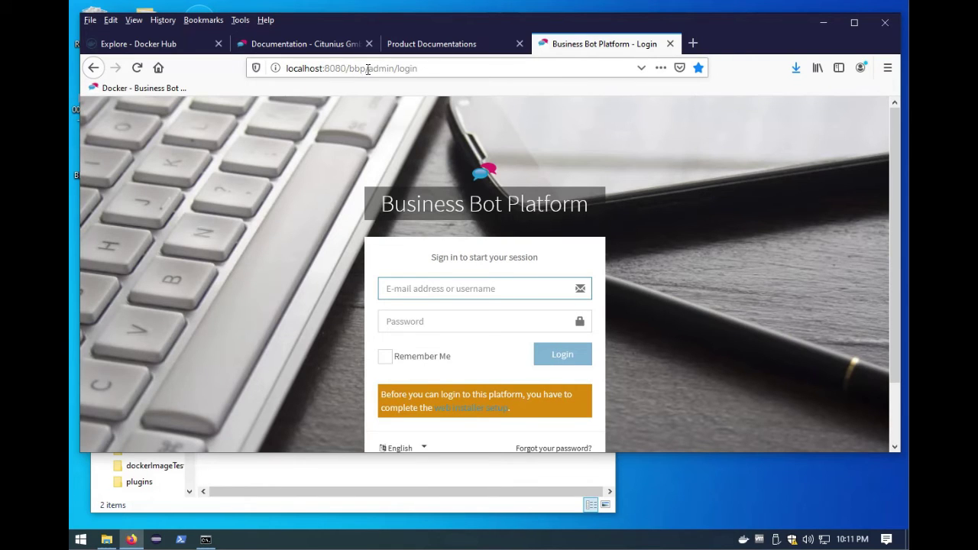
{"action": "scroll", "coordinate": [398, 280], "scroll_direction": "down", "scroll_amount": 2}
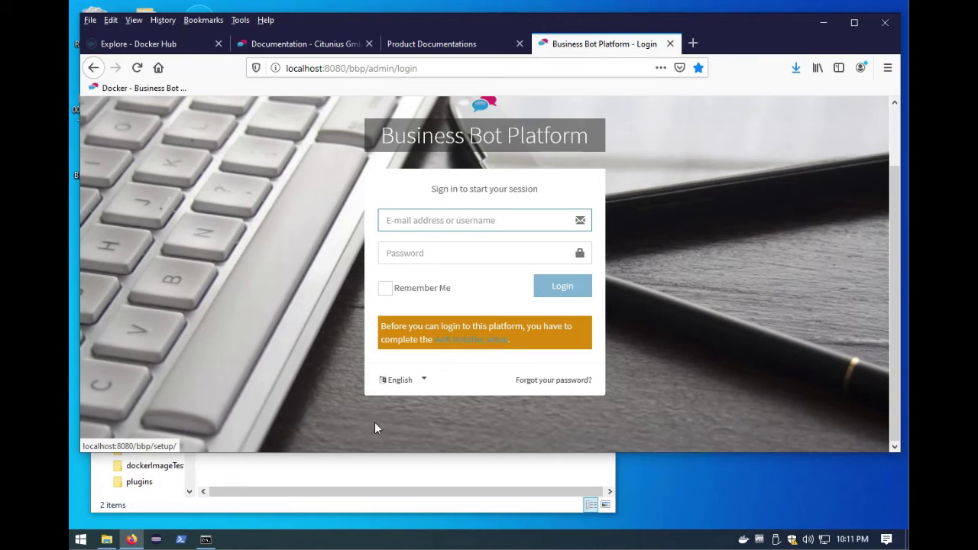
Open a second Command Prompt and list the Docker images and containers with docker image ls and docker container ls.
{"action": "right_click", "coordinate": [206, 540]}
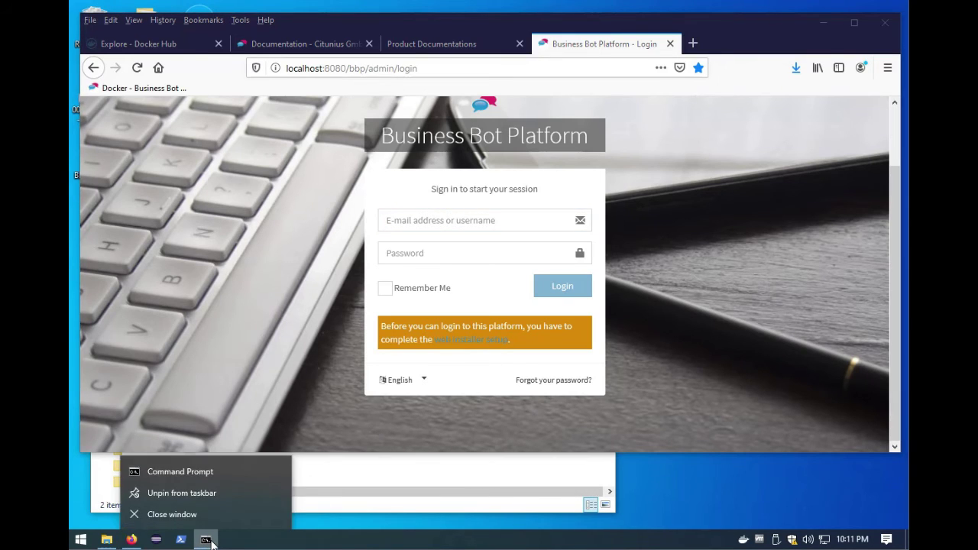
{"action": "left_click", "coordinate": [195, 473]}
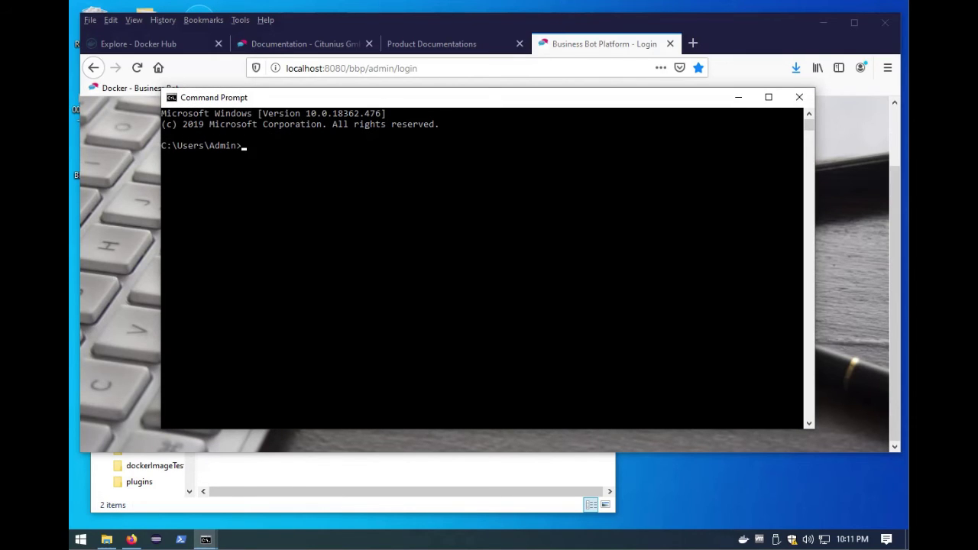
{"action": "type", "text": "docker image ls"}
{"action": "key", "text": "Return"}
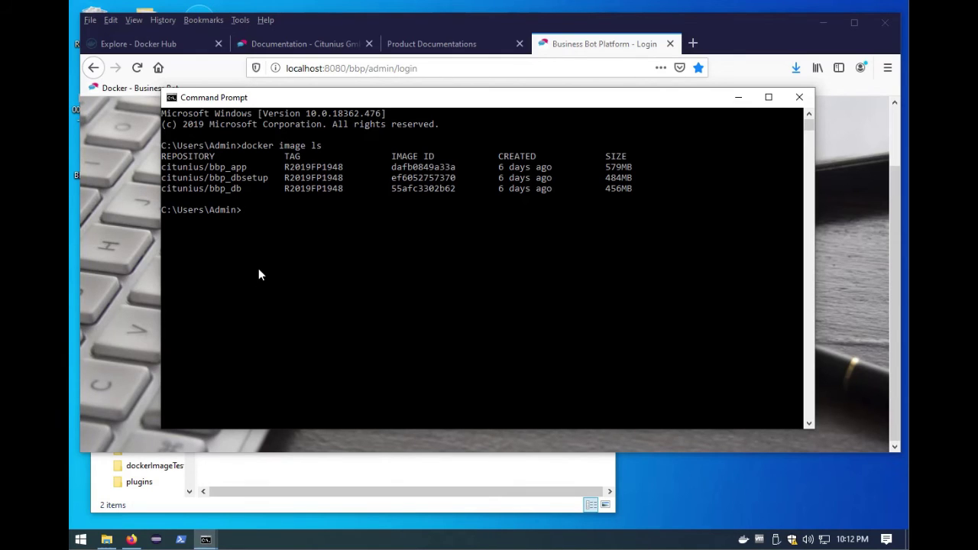
{"action": "type", "text": "docker container ls"}
{"action": "key", "text": "Return"}
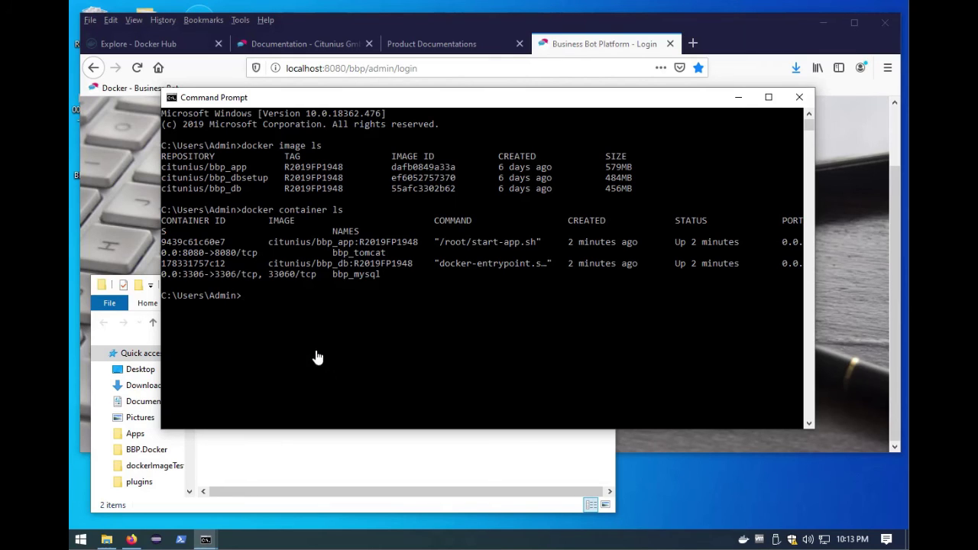
Change to C:\Users\Admin\Desktop\BBP.Docker in the second Command Prompt and list its contents with dir.
{"action": "type", "text": "cd"}
{"action": "type", "text": "C:\\Users\\Admin\\Desktop\\BBP.Docker"}
{"action": "key", "text": "Return"}
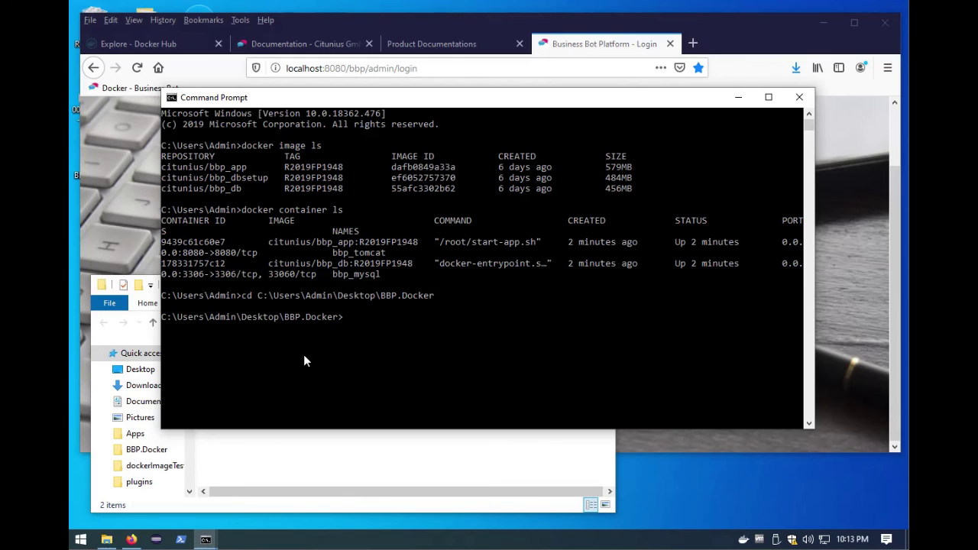
{"action": "type", "text": "ls"}
{"action": "key", "text": "BackSpace"}
{"action": "key", "text": "BackSpace"}
{"action": "key", "text": "BackSpace"}
{"action": "type", "text": "dir"}
{"action": "key", "text": "Return"}
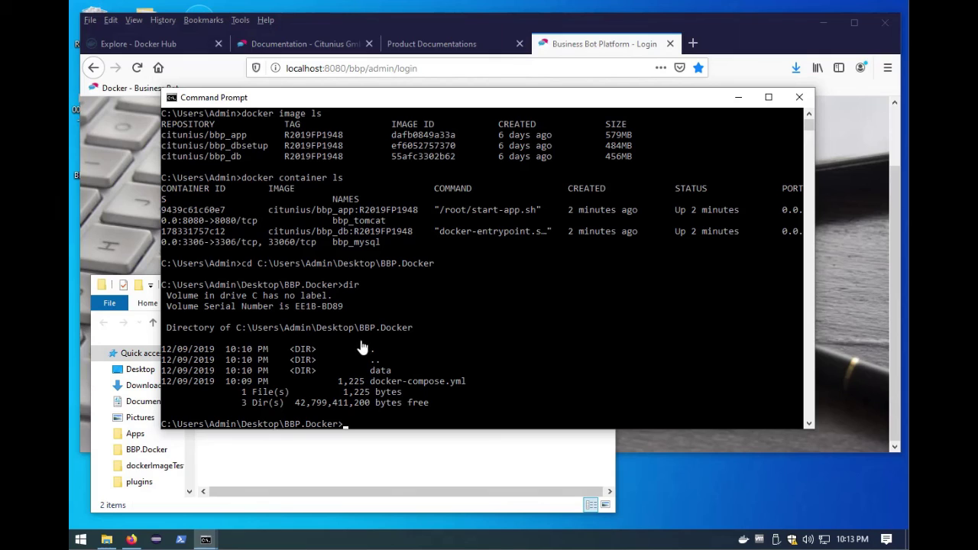
Shut down the containers with docker-compose down and arrange the docker-compose up window so the output of both prompts can be watched.
{"action": "type", "text": "docker-compose down"}
{"action": "key", "text": "Return"}
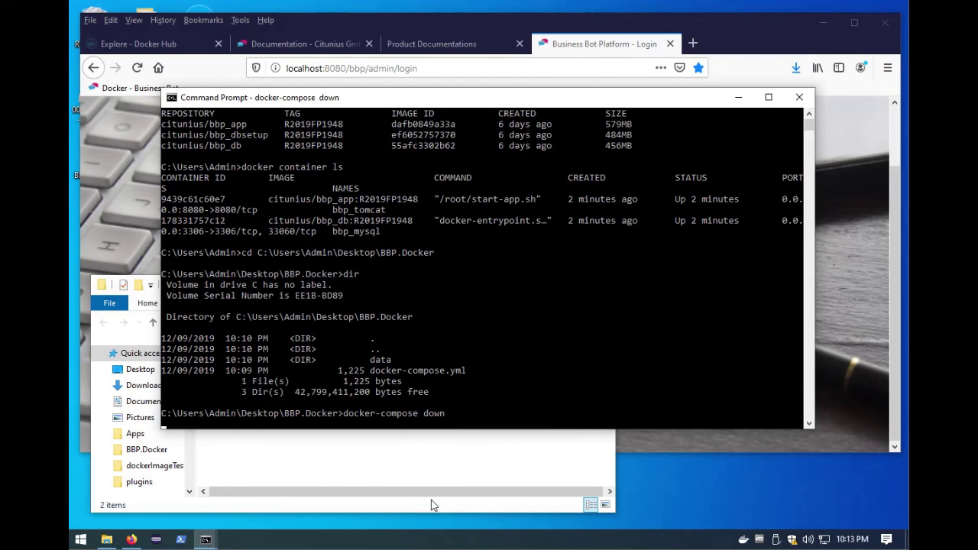
{"action": "left_click", "coordinate": [206, 540]}
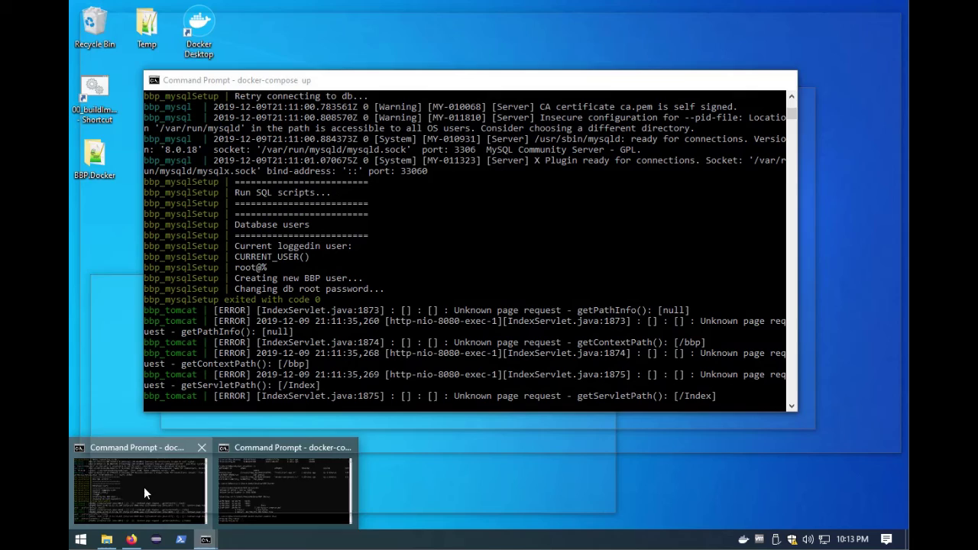
{"action": "left_click", "coordinate": [144, 493]}
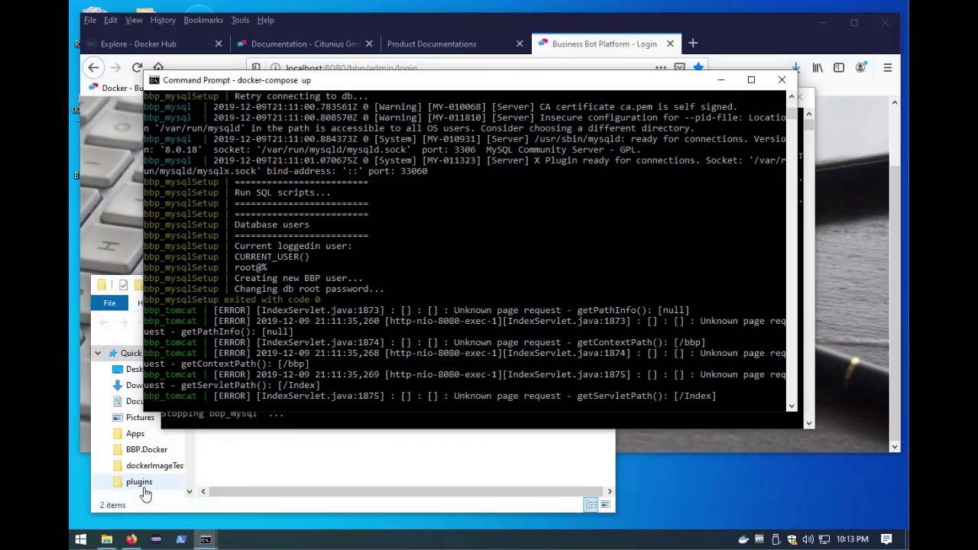
{"action": "left_click_drag", "start_coordinate": [351, 80], "coordinate": [359, 21]}
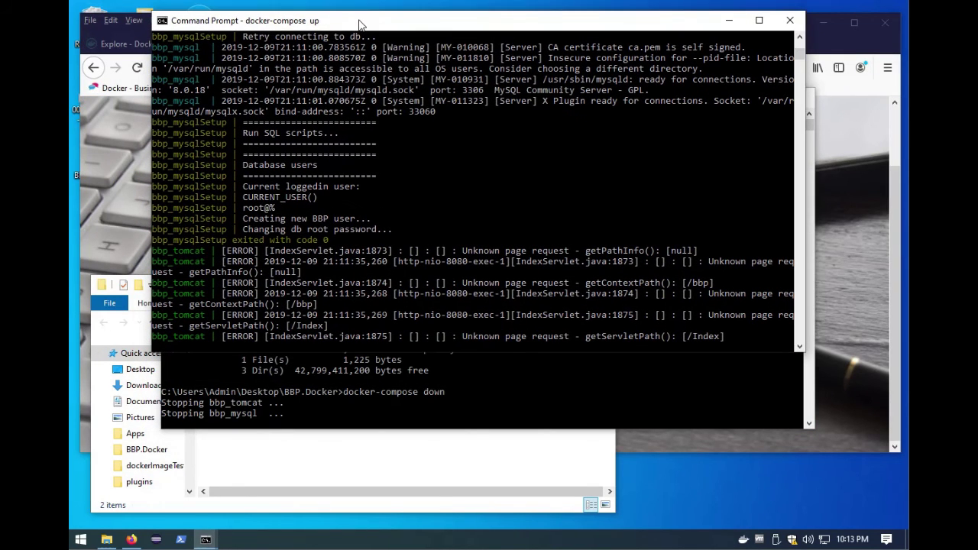